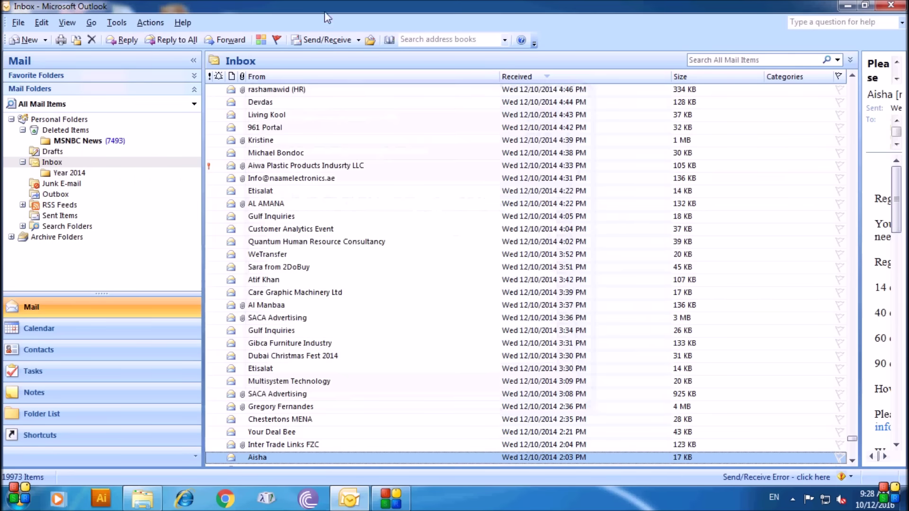
# Step: Inspect the Send/Receive error and the Mailbox Cleanup options, and return to the folder list with Inbox collapsed
pyautogui.click(841, 477)
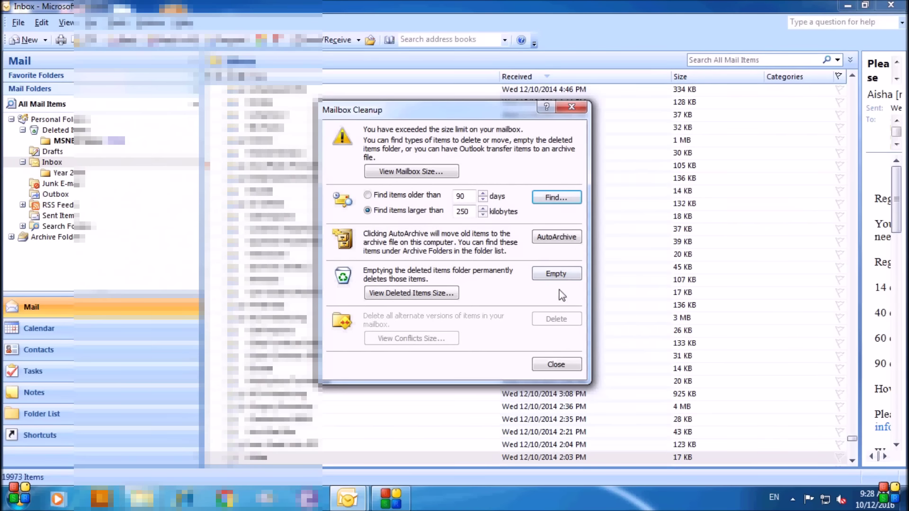
pyautogui.click(556, 365)
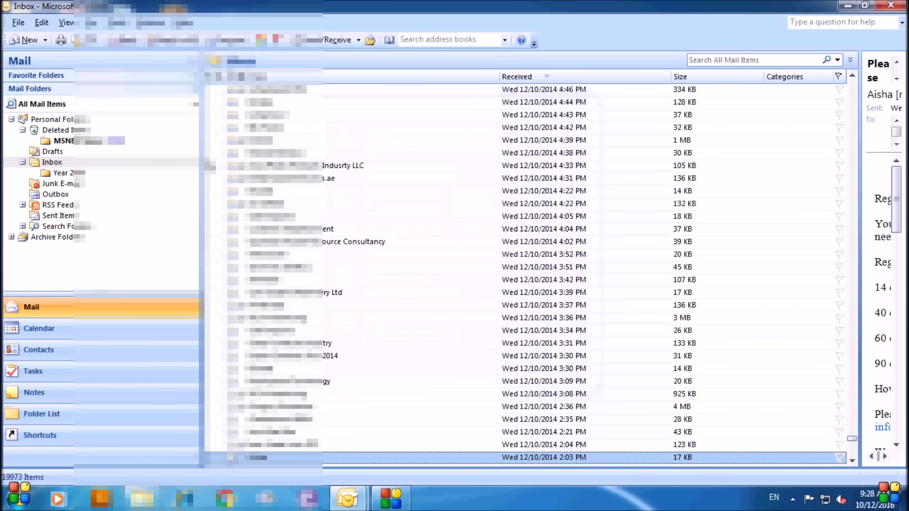
pyautogui.click(22, 162)
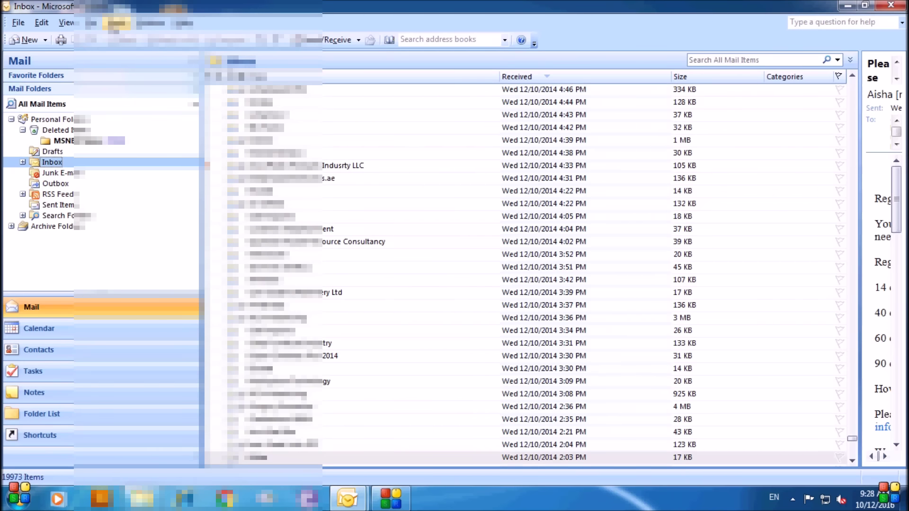
# Step: Start adding a data file in the account settings, using the Office Outlook Personal Folders File (.pst) storage type
pyautogui.click(116, 23)
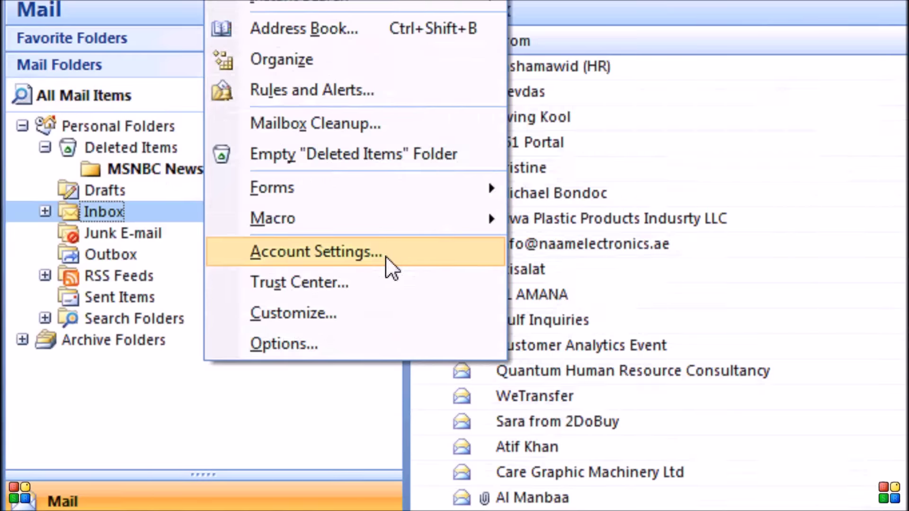
pyautogui.click(194, 184)
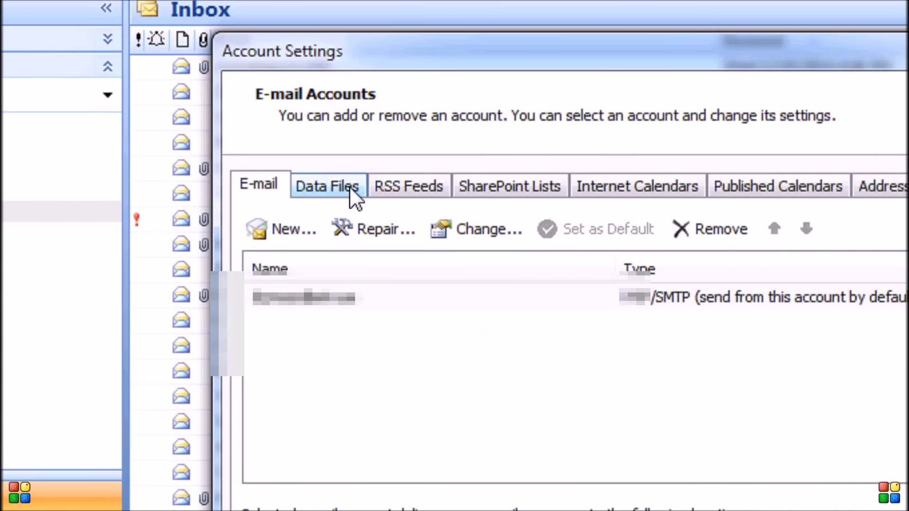
pyautogui.click(264, 189)
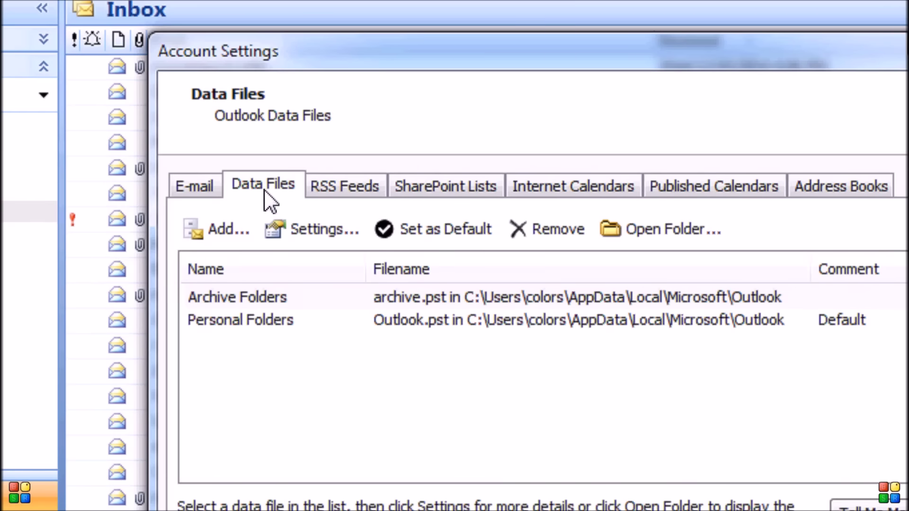
pyautogui.click(219, 229)
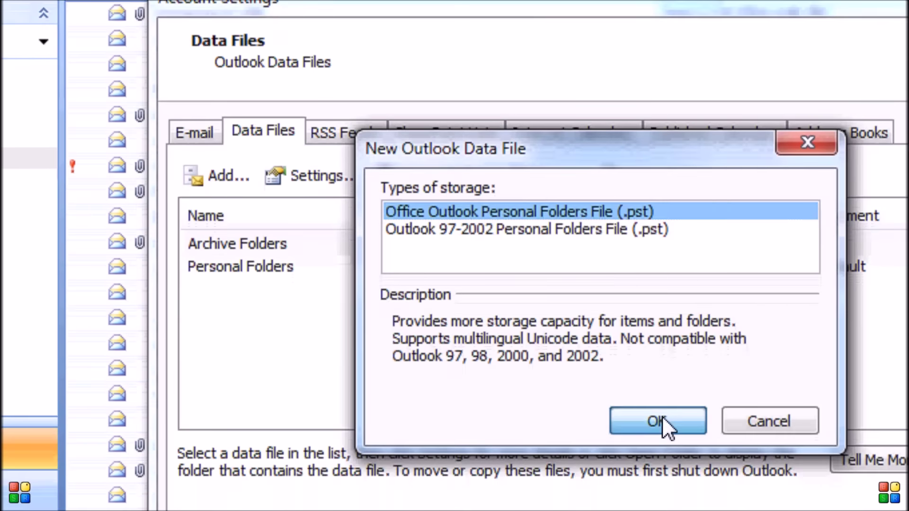
pyautogui.click(681, 455)
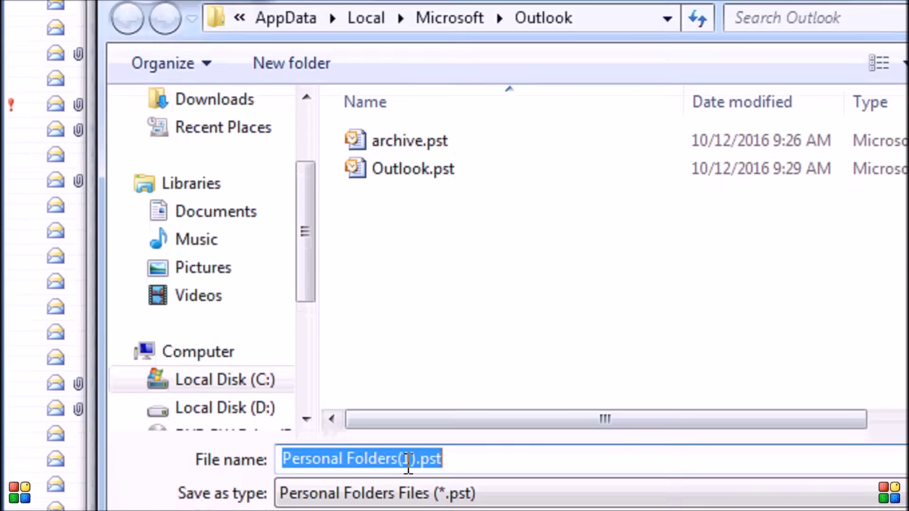
# Step: Create the data file as oldmail.pst with the default display name and no password, and close the account settings
pyautogui.moveTo(416, 458); pyautogui.dragTo(243, 432)
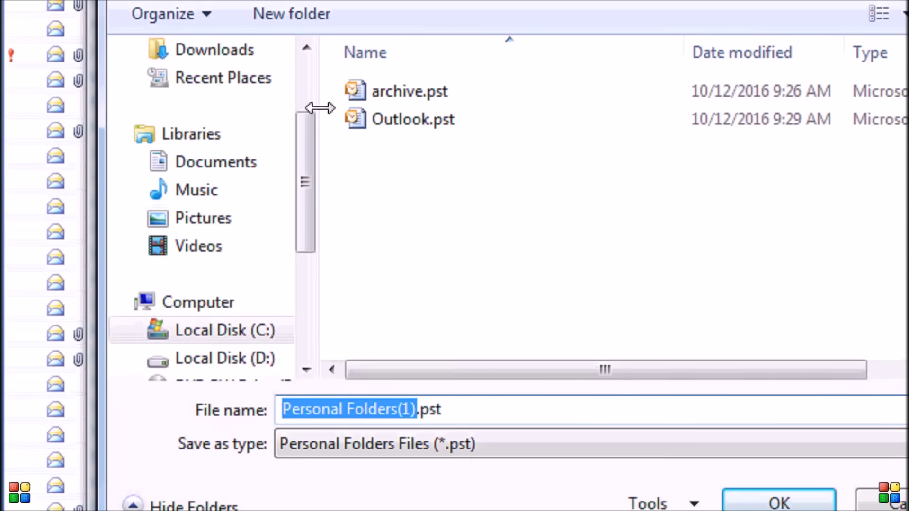
pyautogui.write('oldmail')
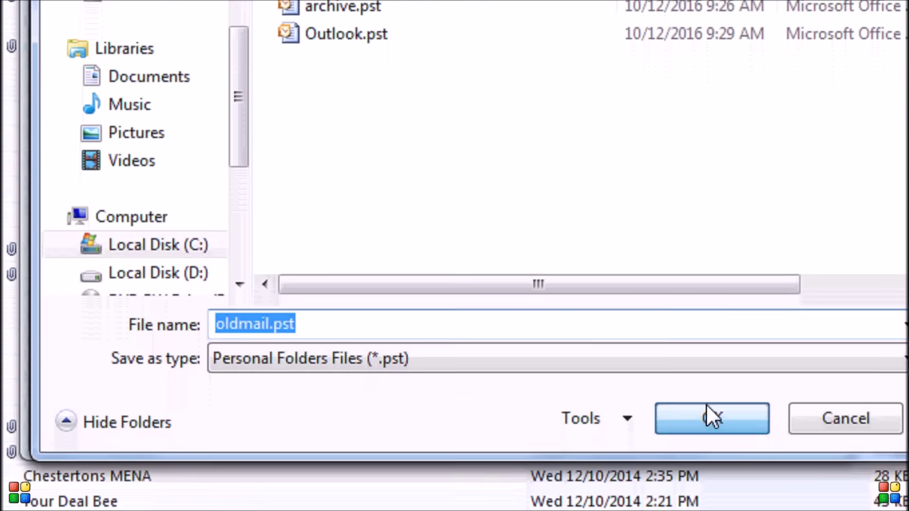
pyautogui.click(708, 416)
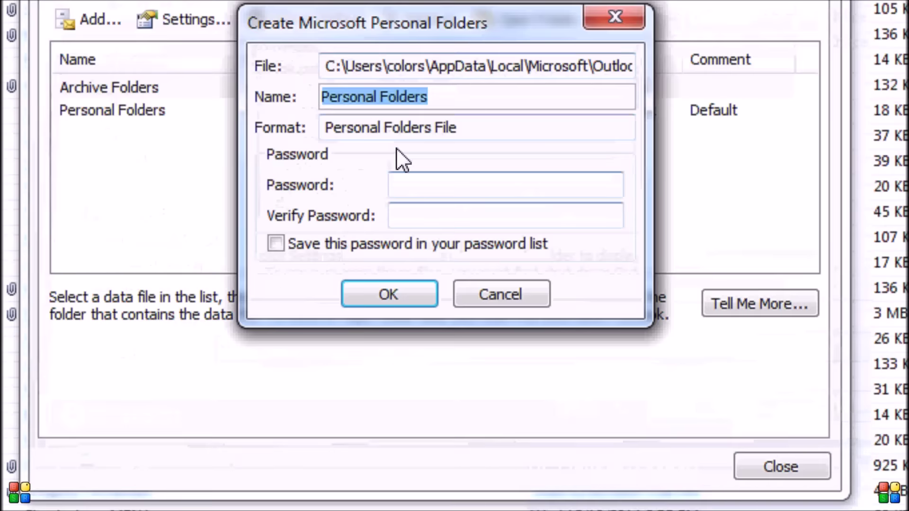
pyautogui.click(379, 290)
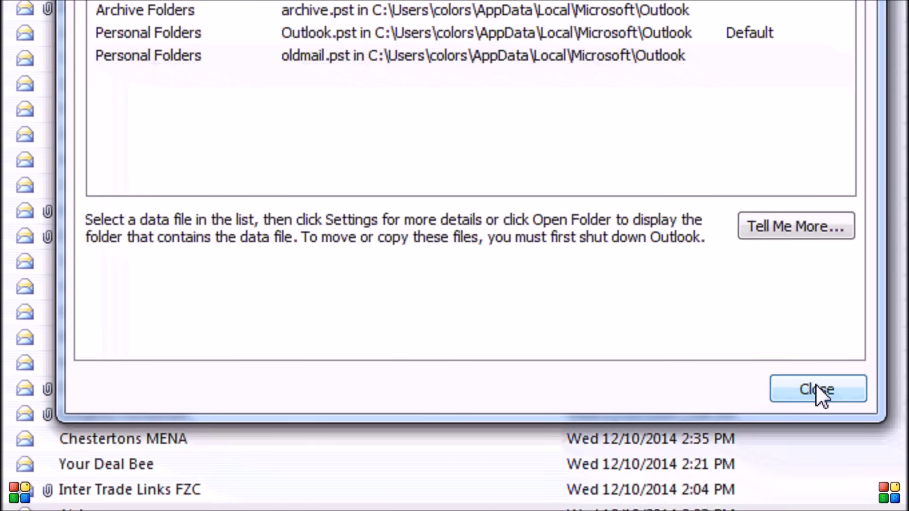
pyautogui.click(816, 390)
# Step: Create a mail folder named "Inbox old" under the newly added Personal Folders
pyautogui.click(11, 117)
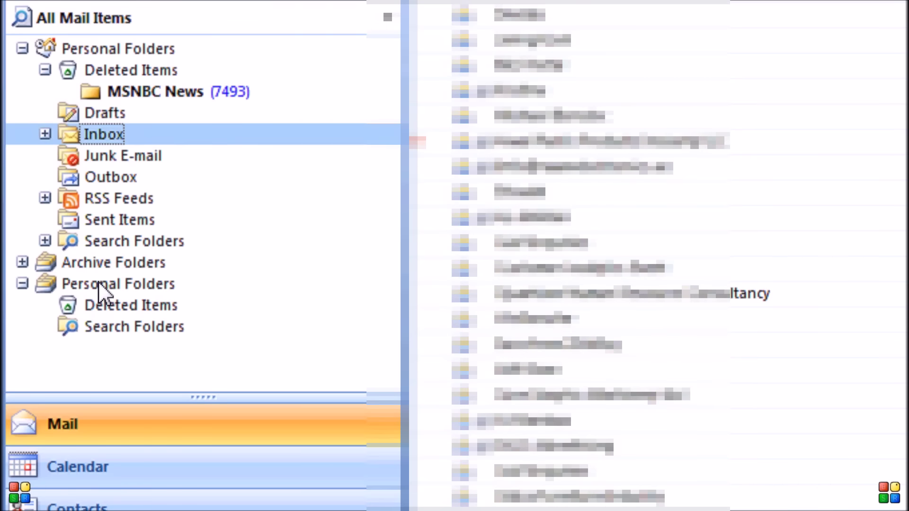
pyautogui.click(98, 278)
pyautogui.rightClick(98, 278)
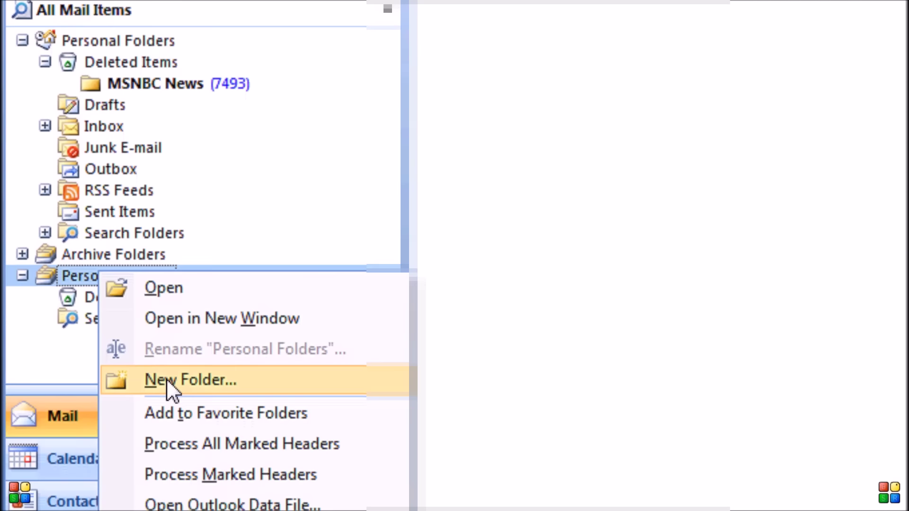
pyautogui.click(167, 388)
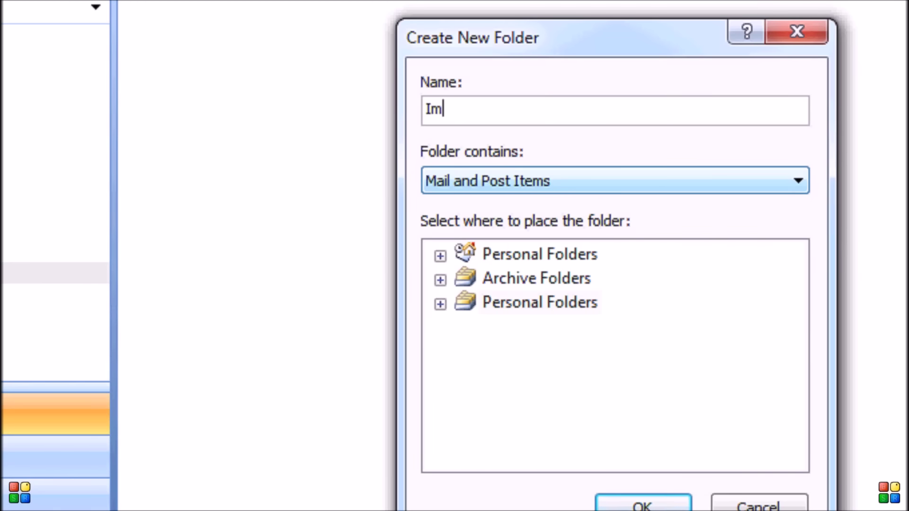
pyautogui.write('Inbox ol')
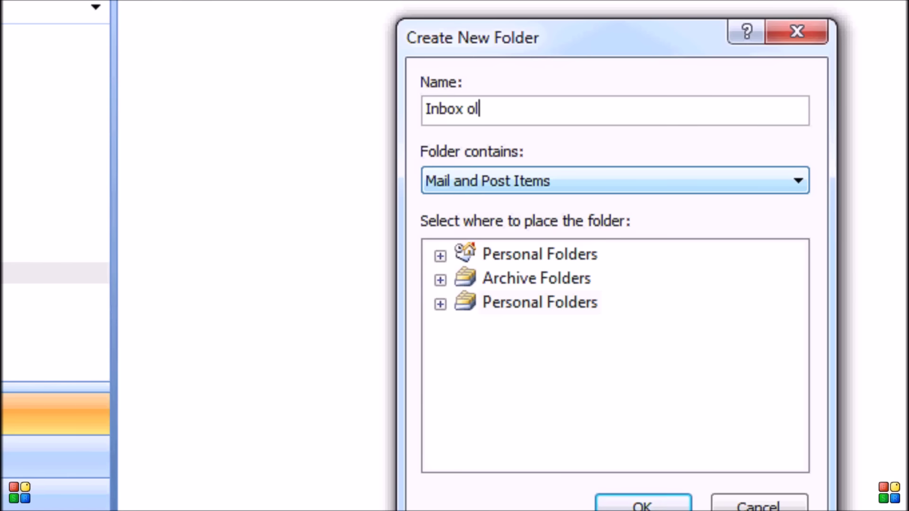
pyautogui.click(642, 505)
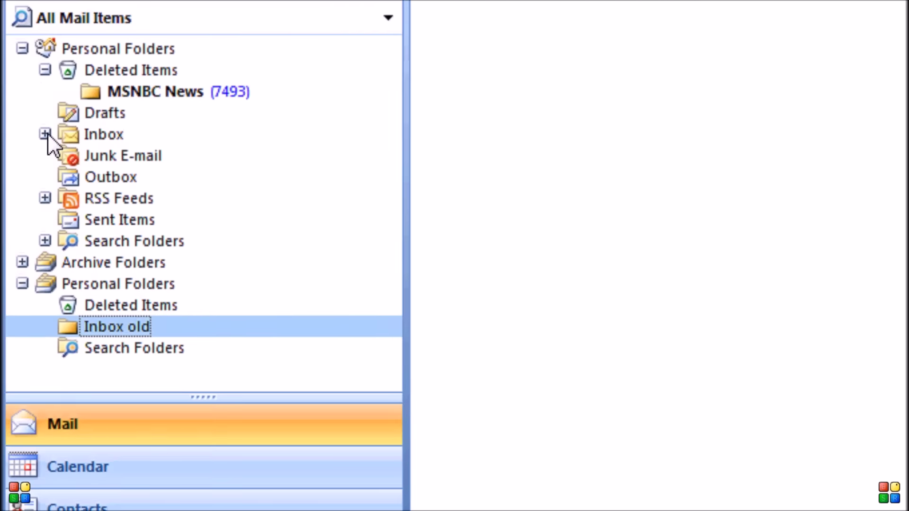
# Step: Move the oldest Inbox messages, from Mon 11/10/2014 8:56 AM through Mon 12/1/2014 4:44 PM, into the "Inbox old" folder
pyautogui.click(9, 36)
pyautogui.click(103, 135)
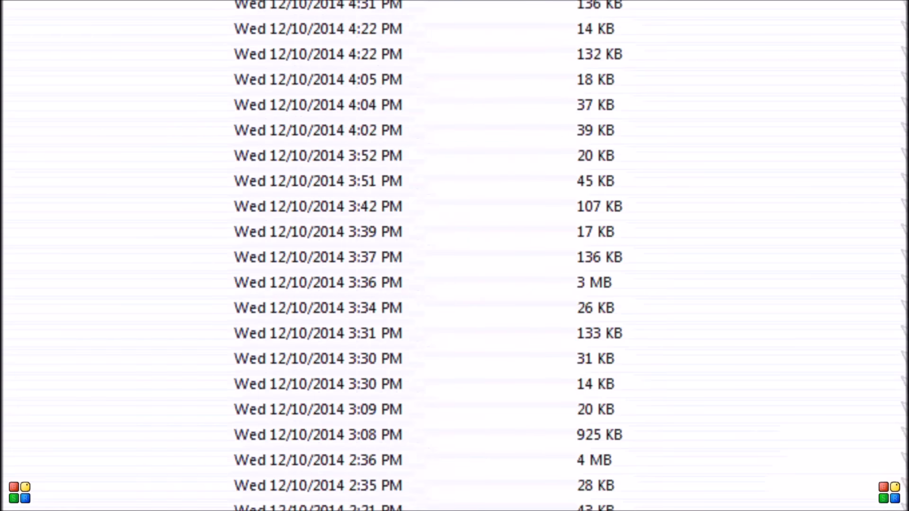
pyautogui.scroll(-15, 371, 453)
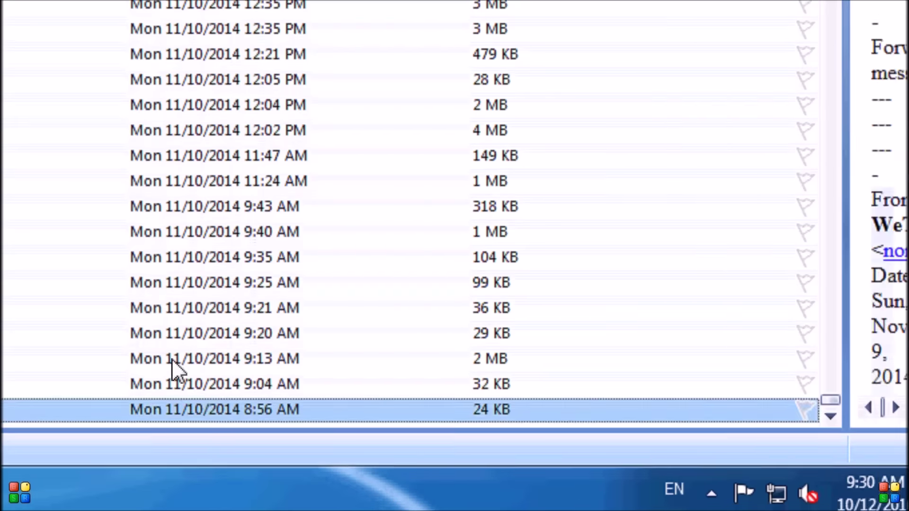
pyautogui.scroll(5, 201, 429)
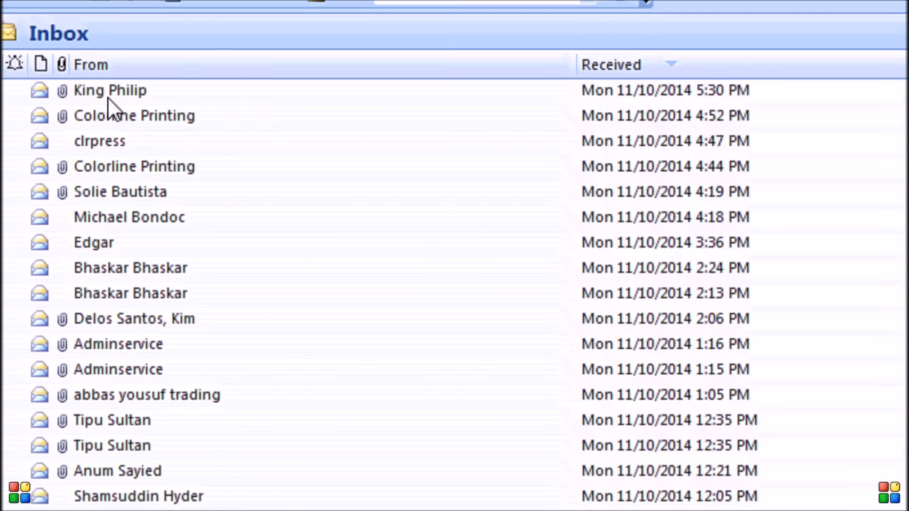
pyautogui.hotkey('ctrl', 'a')
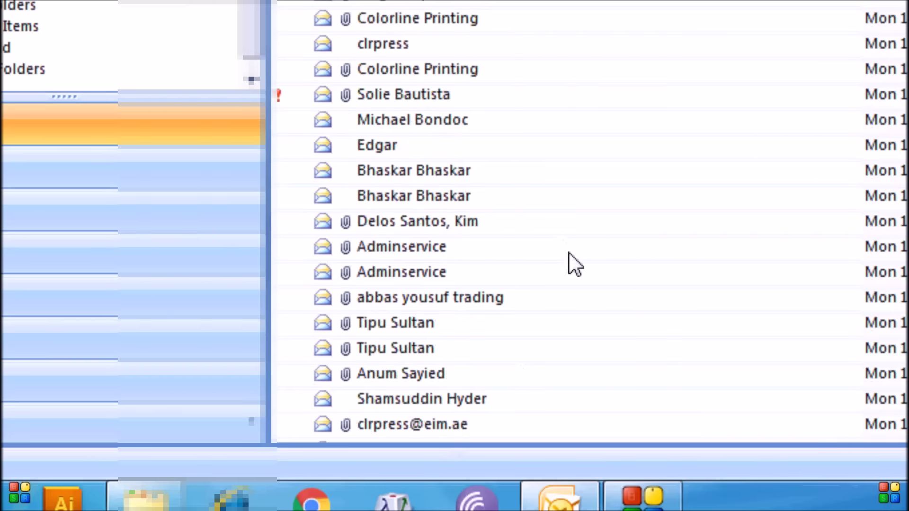
pyautogui.scroll(12, 615, 266)
pyautogui.scroll(15, 672, 130)
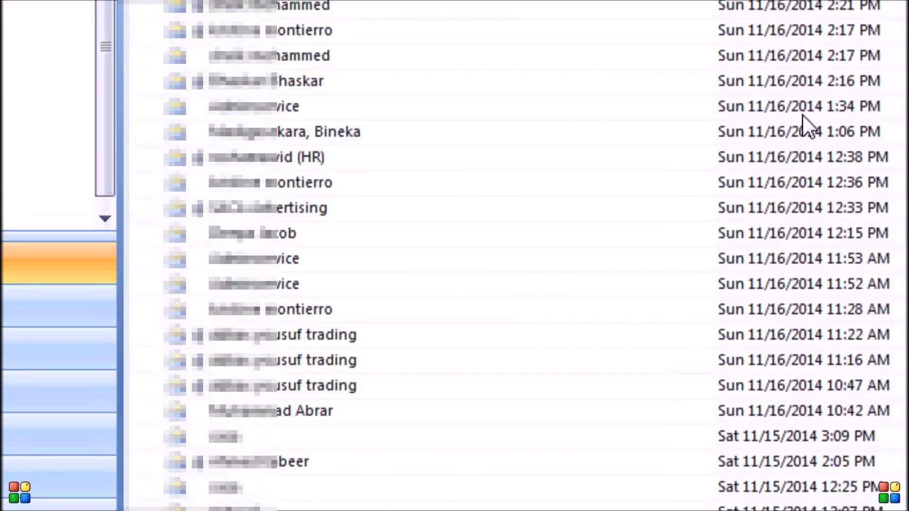
pyautogui.scroll(20, 786, 130)
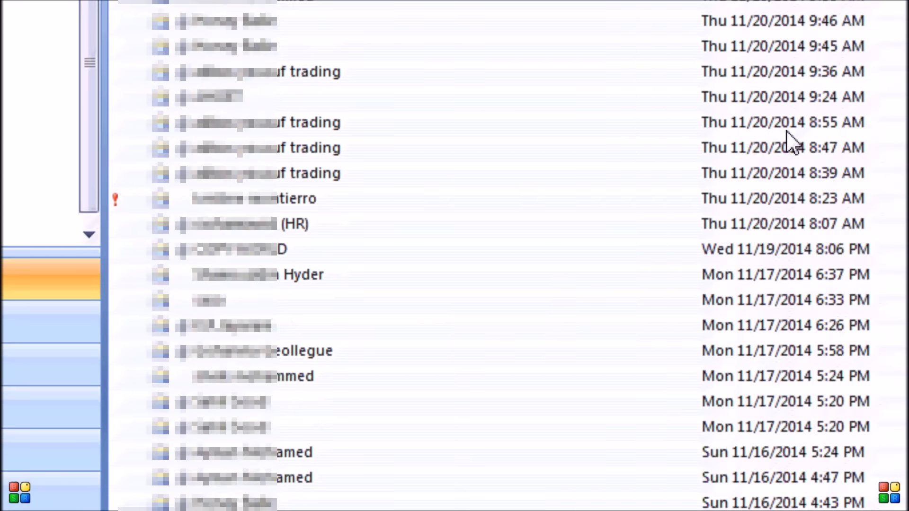
pyautogui.scroll(20, 775, 142)
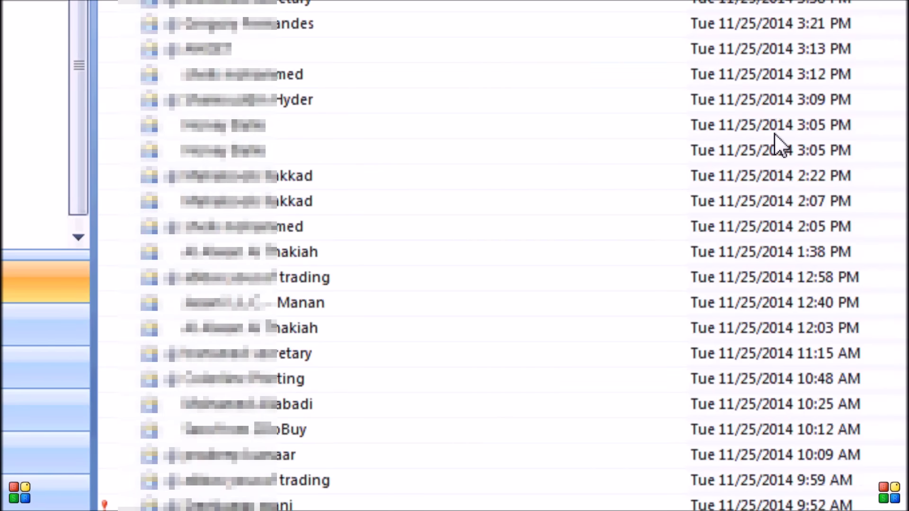
pyautogui.scroll(20, 779, 143)
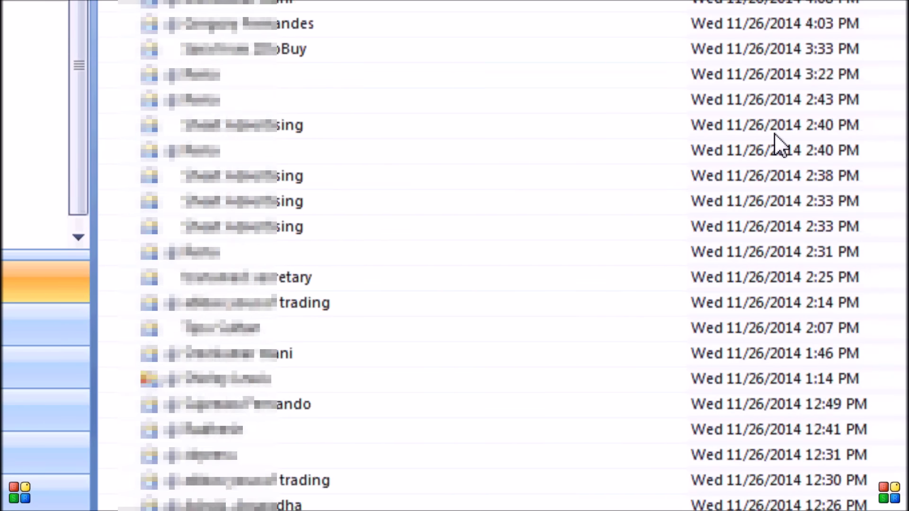
pyautogui.scroll(20, 777, 142)
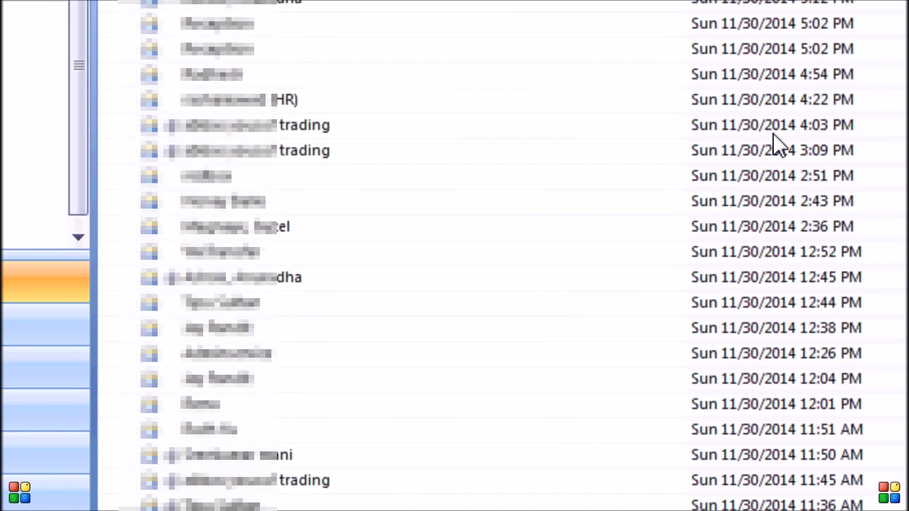
pyautogui.keyDown('shift'); pyautogui.click(749, 61); pyautogui.keyUp('shift')
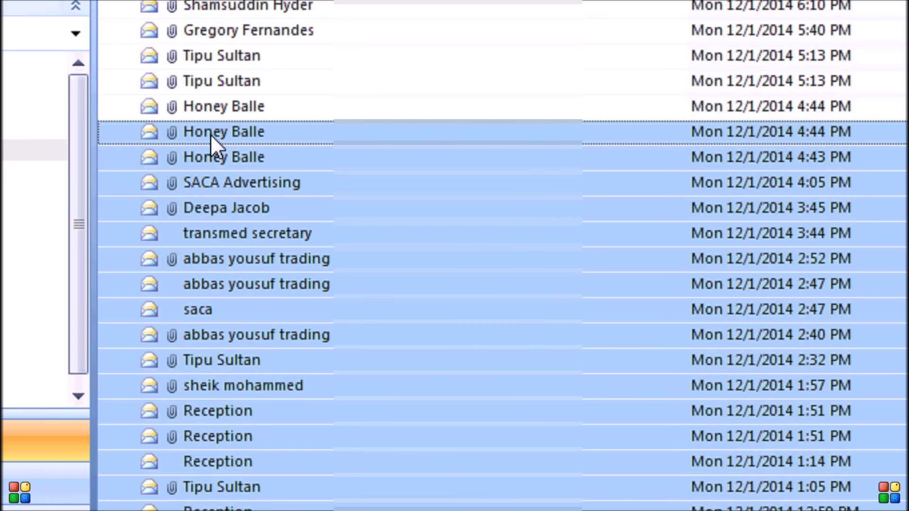
pyautogui.click(24, 368)
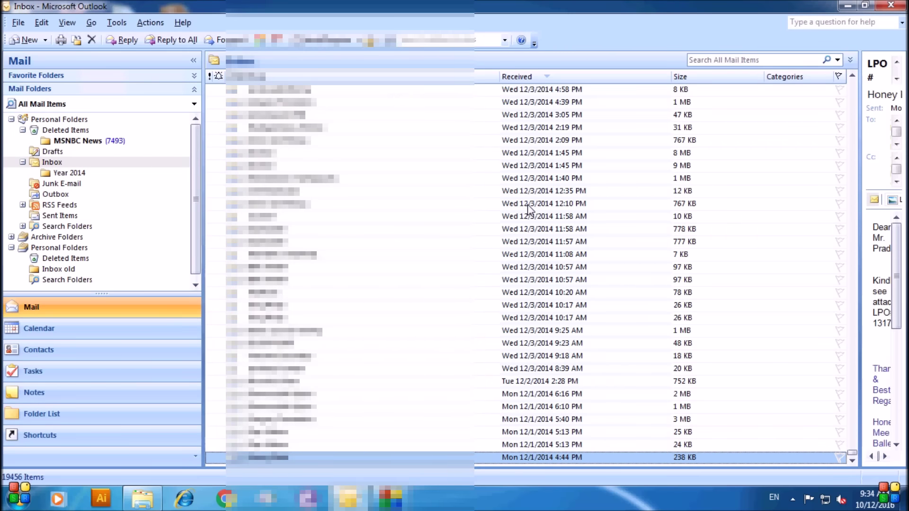
# Step: Run Send/Receive for the mail account with the main Inbox selected
pyautogui.click(58, 162)
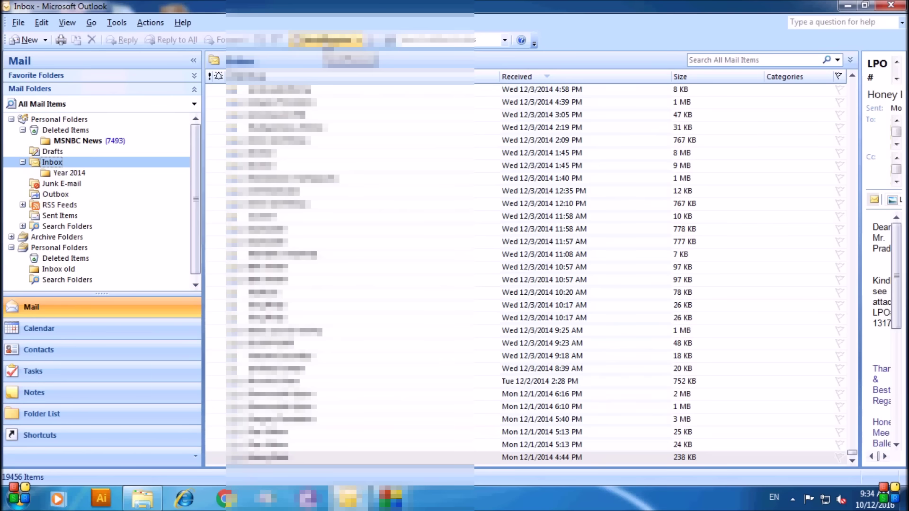
pyautogui.click(327, 39)
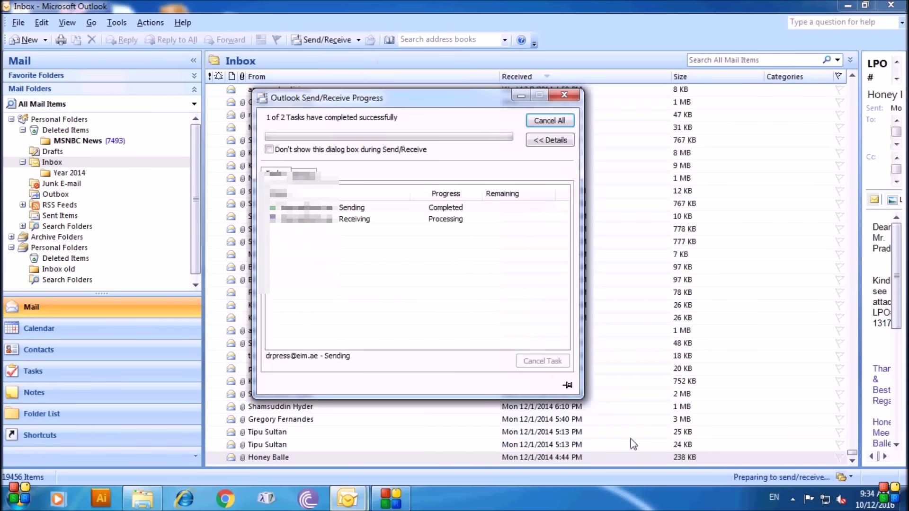